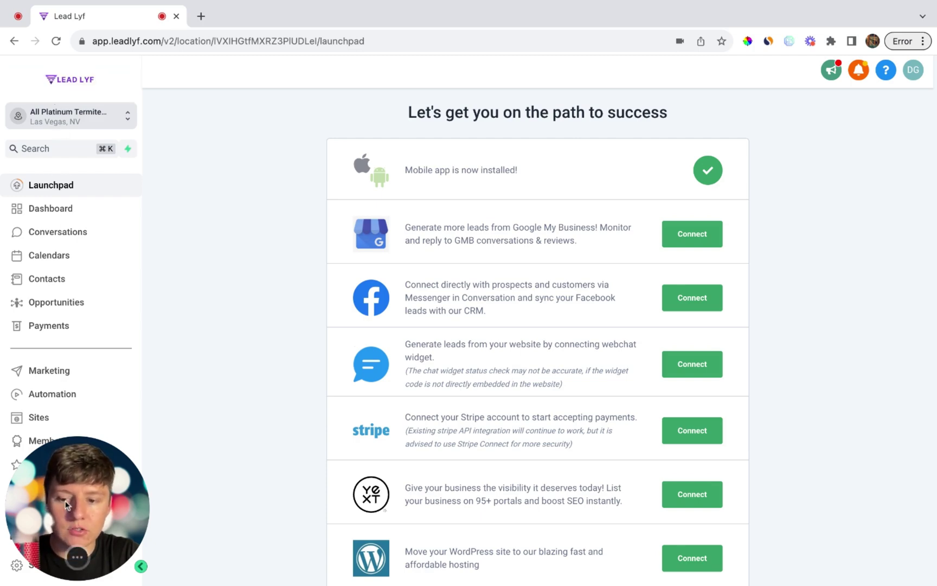
Paste info.platinumpestcontrol.com as the domain name on Email Services' dedicated domain Add domain page.
left_click(22, 564)
left_click(27, 460)
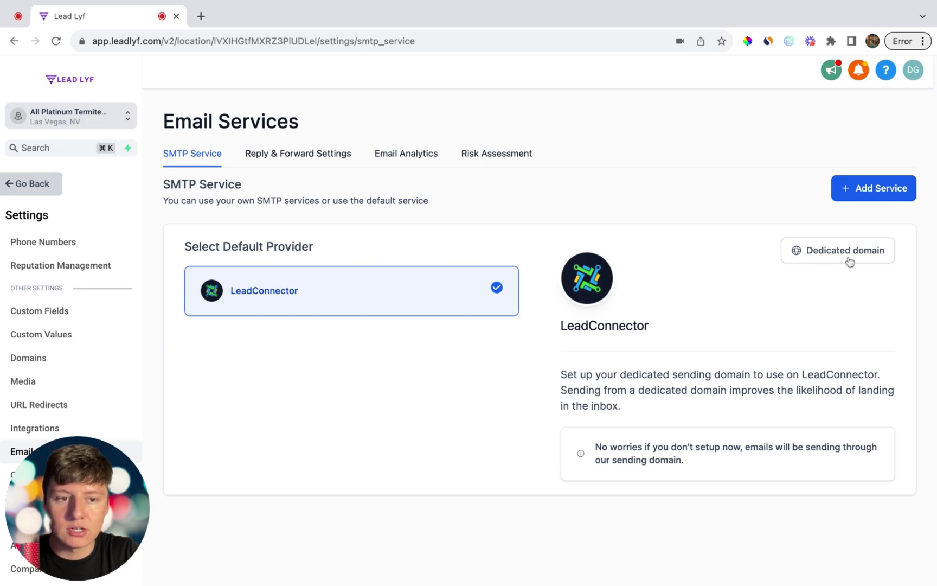
left_click(850, 262)
left_click(538, 356)
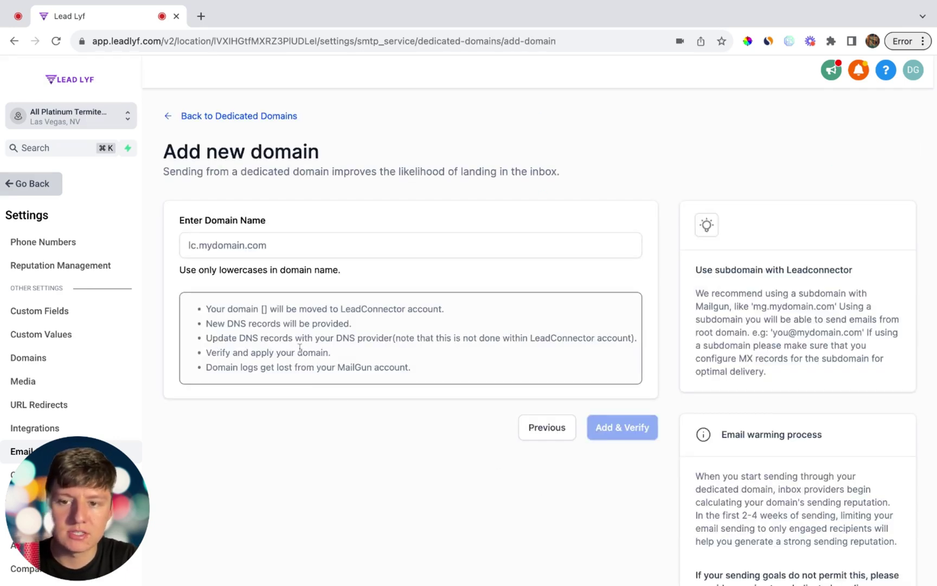
left_click(194, 241)
type("info.platinumpestcontrol.com")
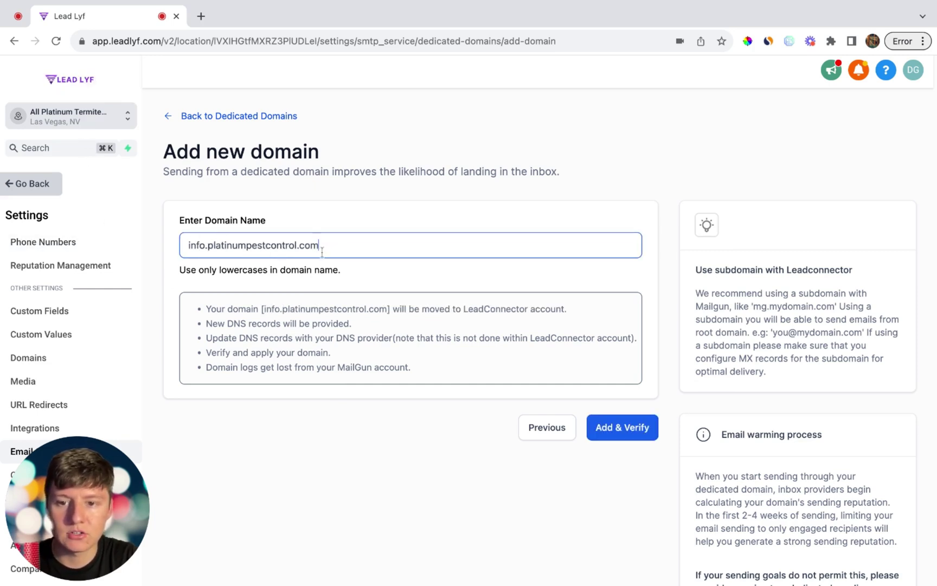
left_click_drag(208, 245, 325, 244)
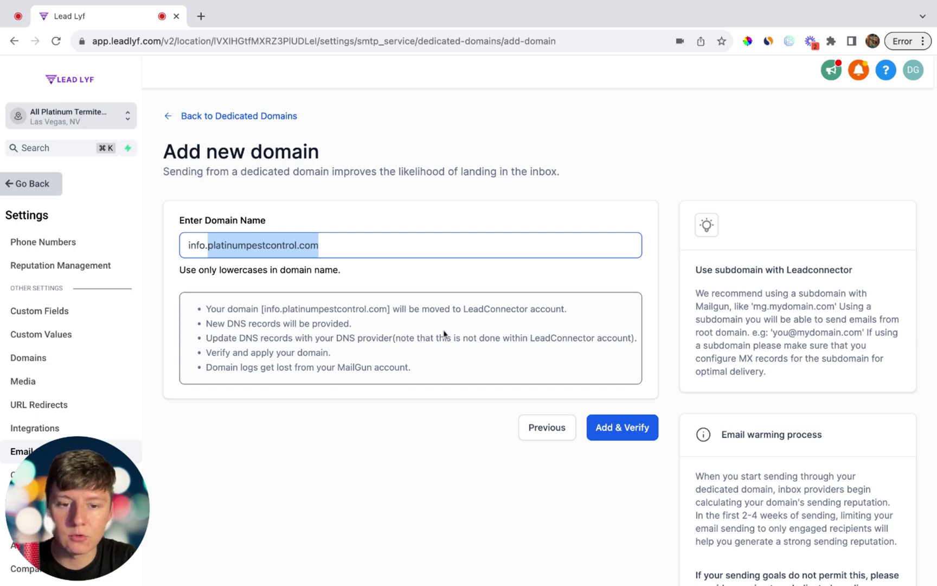
Add and verify info.platinumpestcontrol.com and review the DNS records it requires.
left_click(620, 430)
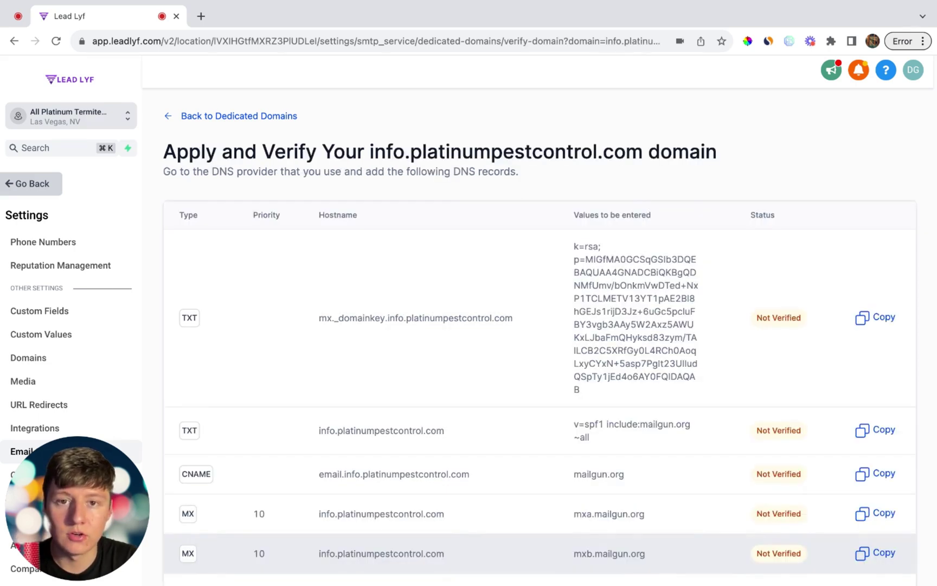
scroll(540, 337, "down", 2)
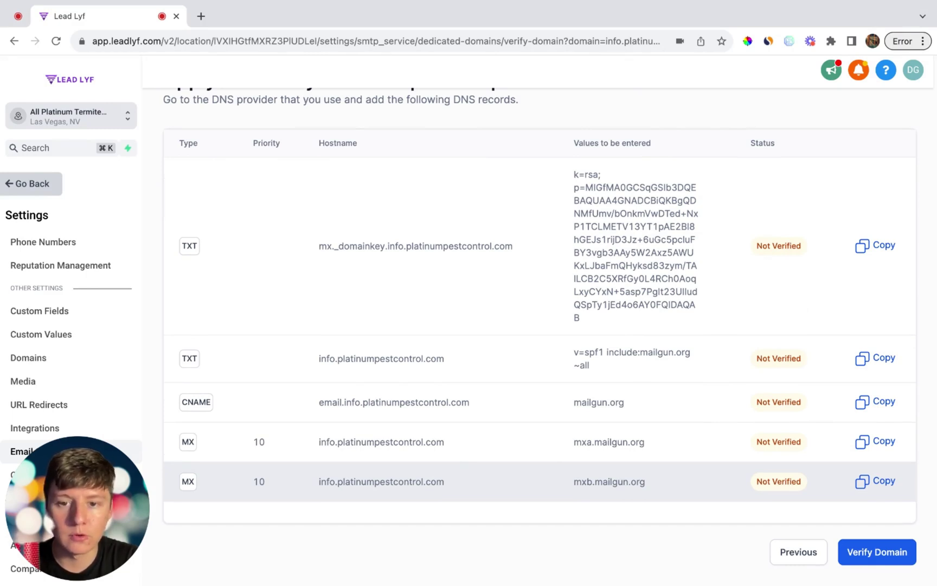
scroll(318, 372, "up", 2)
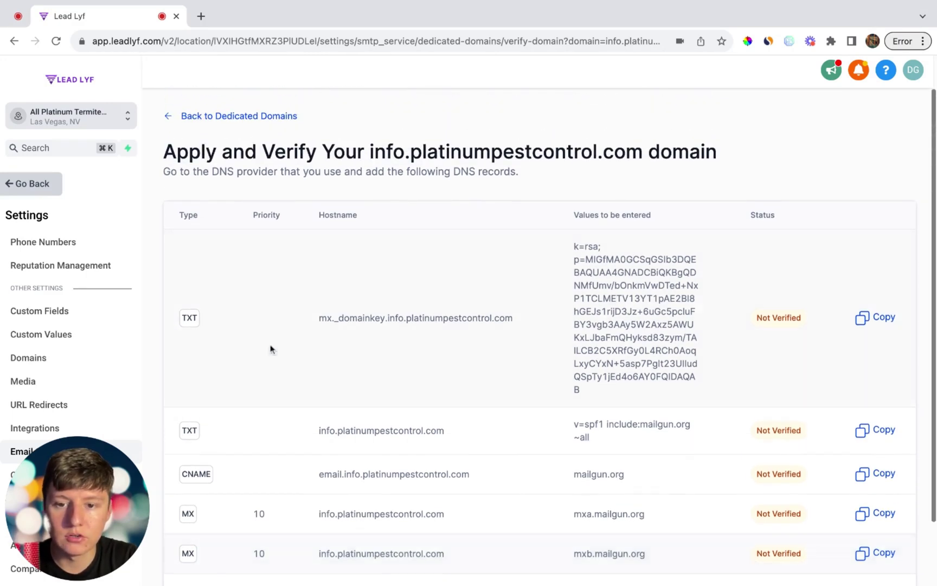
scroll(284, 329, "down", 1)
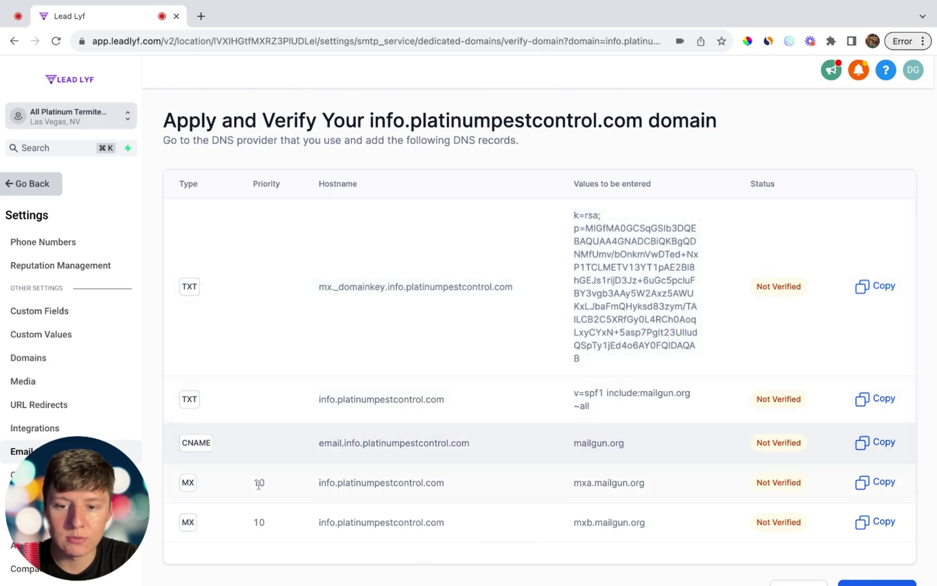
scroll(260, 486, "down", 1)
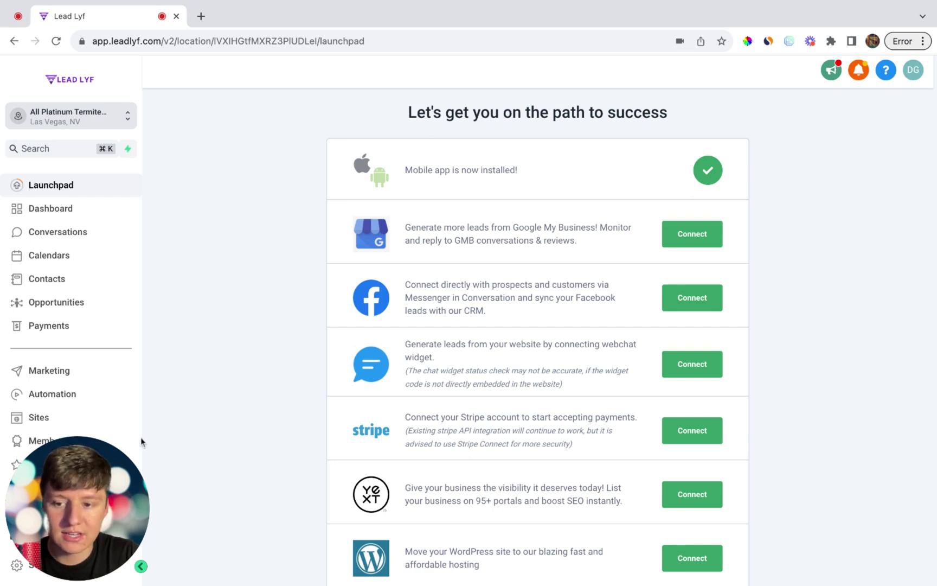
left_click(49, 417)
Create a new funnel from a template and browse the template library.
left_click(862, 148)
left_click(592, 305)
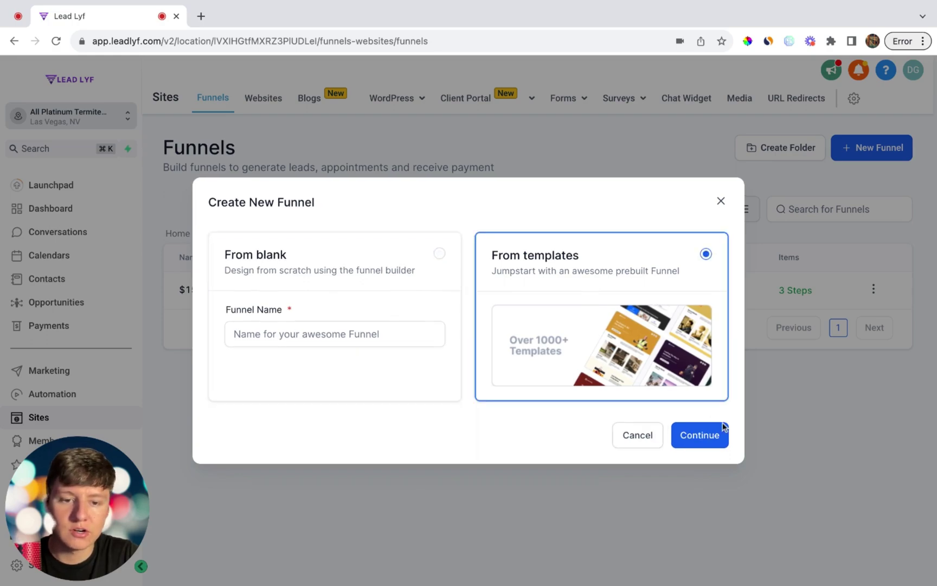
left_click(705, 437)
scroll(488, 342, "down", 15)
scroll(643, 382, "up", 15)
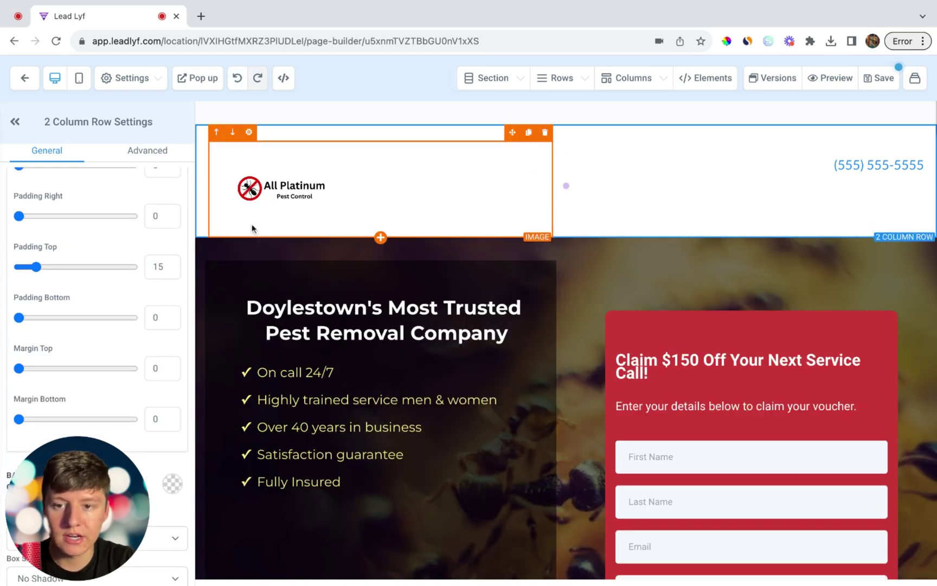
Select the hero headline of the All Platinum Pest Control page in the builder.
triple_click(291, 308)
scroll(291, 308, "down", 15)
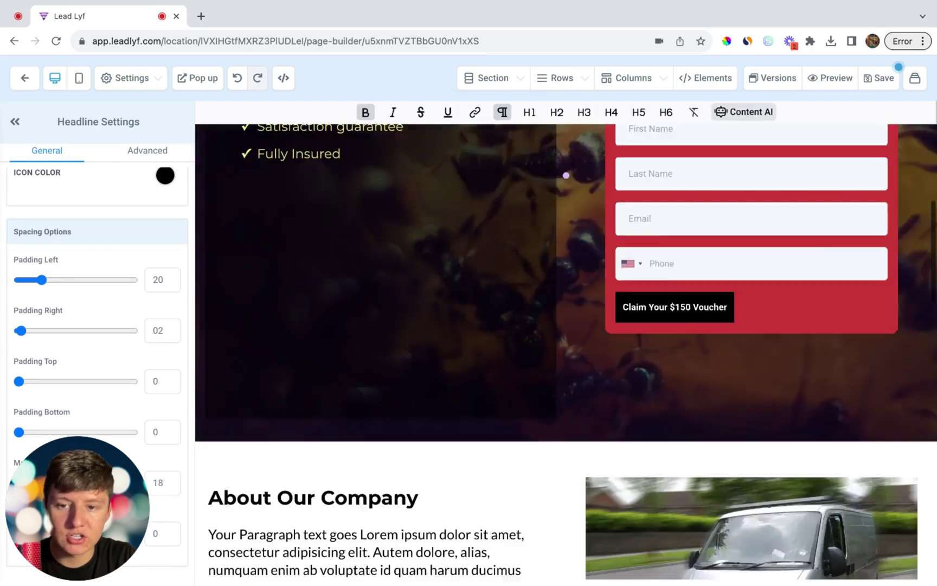
scroll(565, 503, "down", 4)
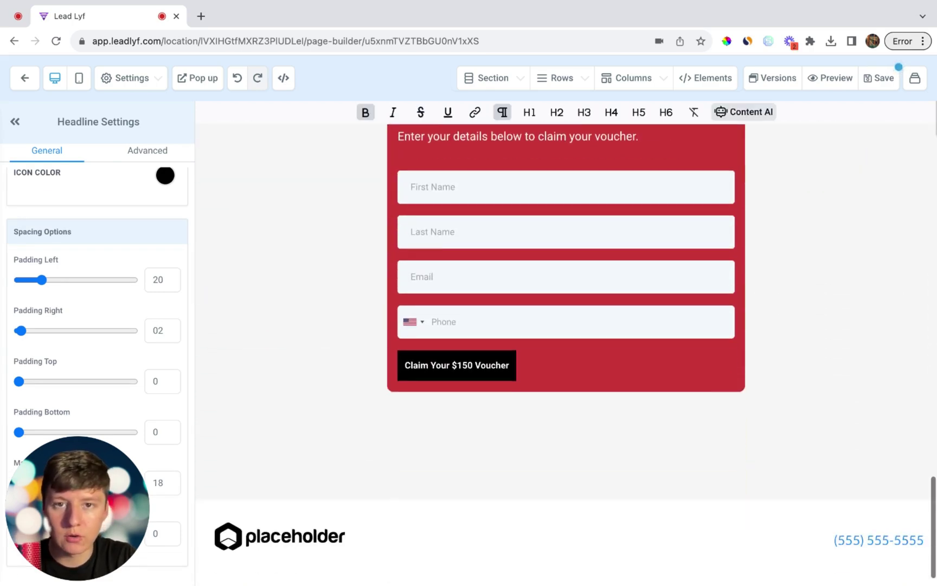
scroll(566, 503, "up", 20)
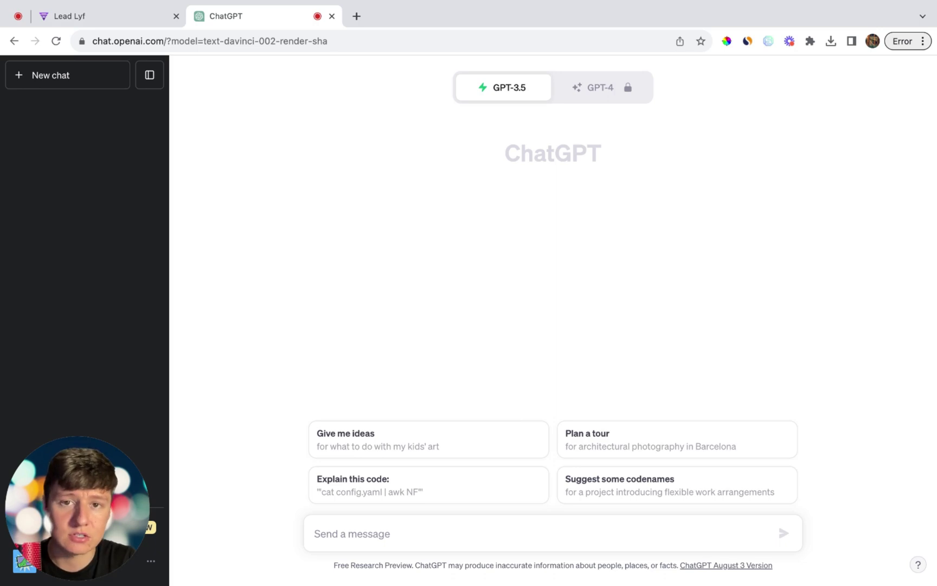
Send ChatGPT the prompt for $150-off promo emails and read the PESTFREE150 drafts.
type("Build me a sequence of emails that i can send to my list for a pest control business promoting an offer for  $150 Off Your Next Service Call.")
key("super+Up")
key("alt+Right")
key("alt+Right")
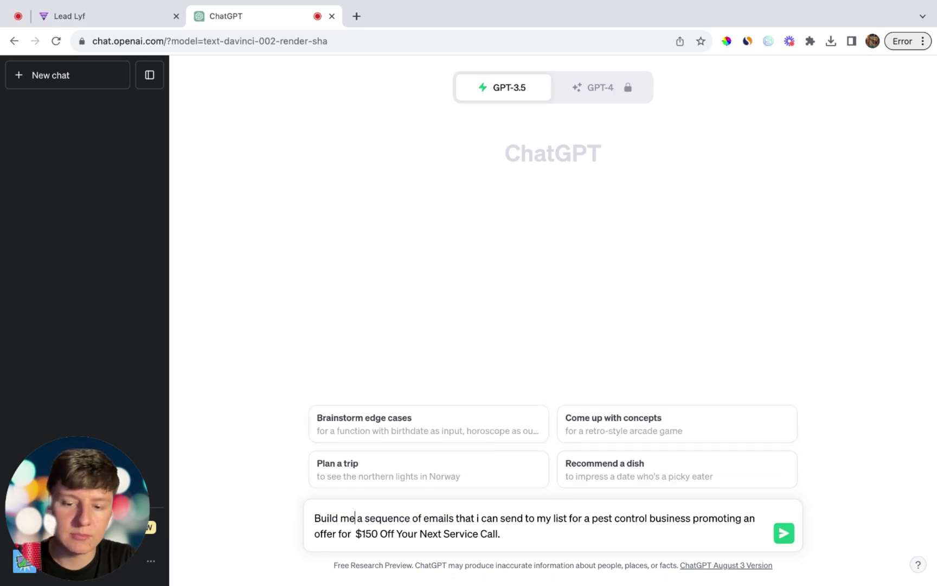
left_click(784, 534)
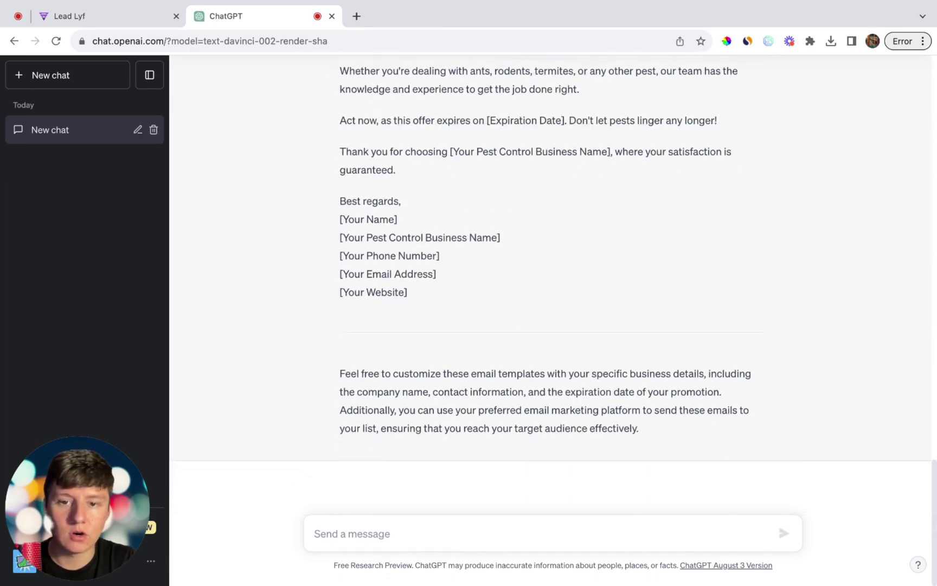
scroll(770, 380, "up", 5)
scroll(774, 332, "up", 15)
scroll(634, 309, "up", 15)
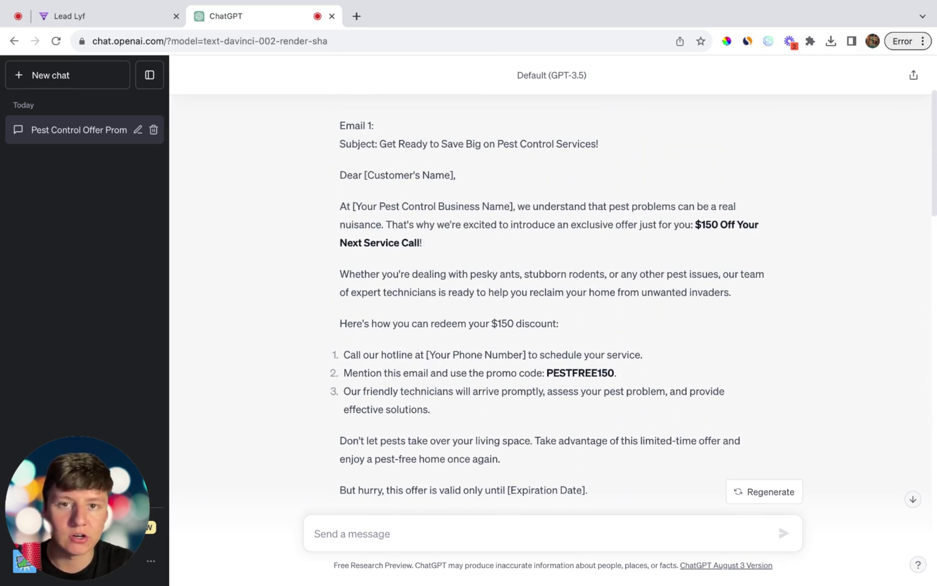
key("ctrl+shift+Tab")
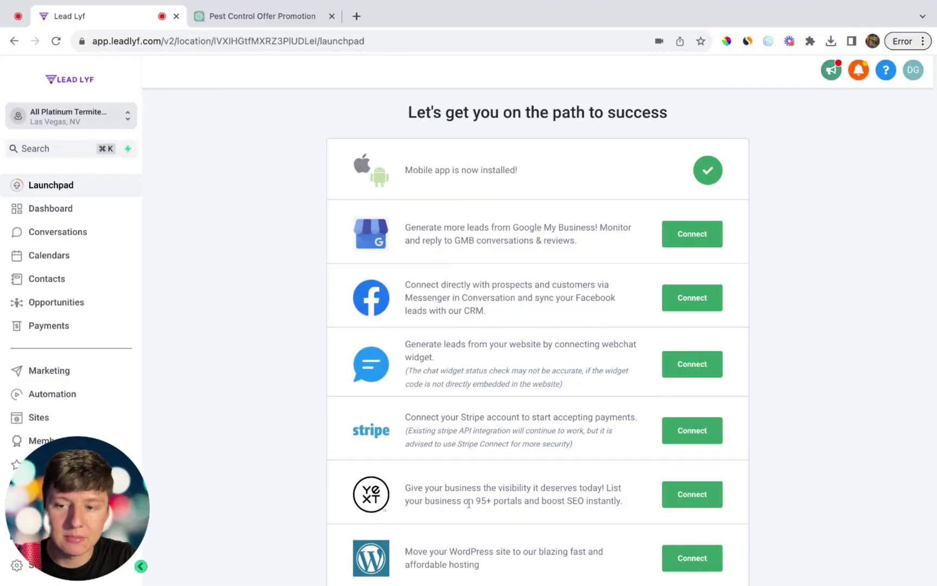
Start a workflow from scratch with Send Email as its first action.
left_click(32, 393)
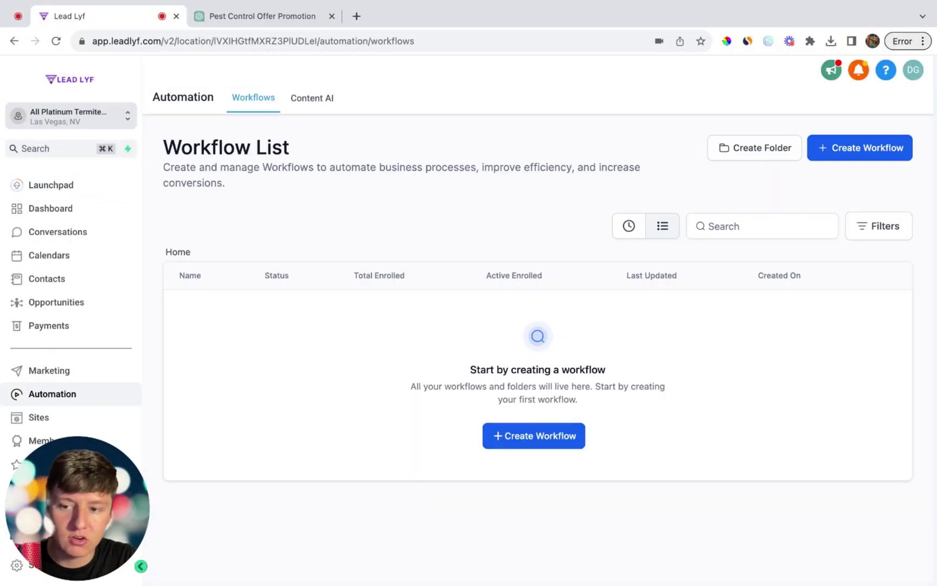
left_click(552, 426)
left_click(377, 342)
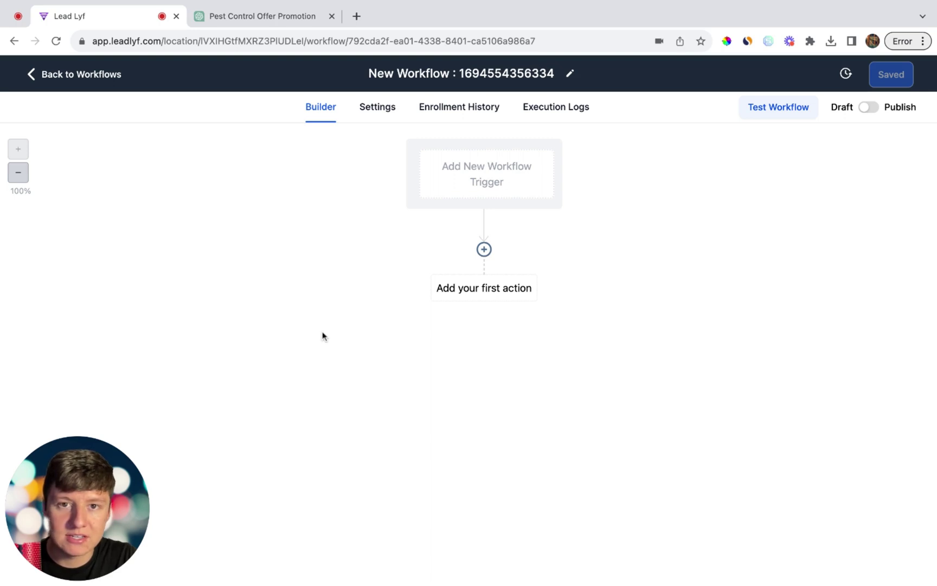
left_click(484, 250)
type("ema")
left_click(675, 199)
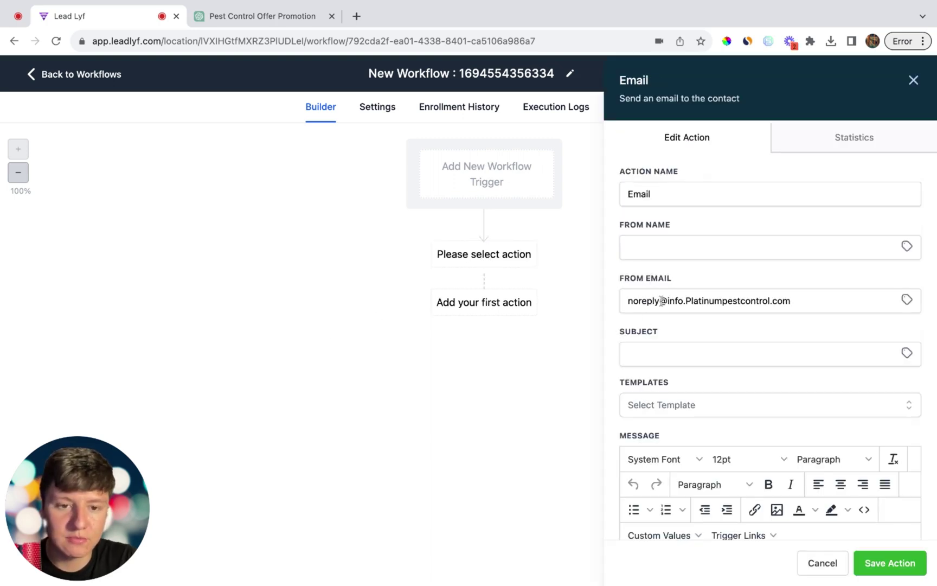
Copy ChatGPT's Email 1 subject line into the email step's subject.
left_click(668, 301)
key("alt+shift+Right")
key("alt+shift+Right")
key("alt+shift+Right")
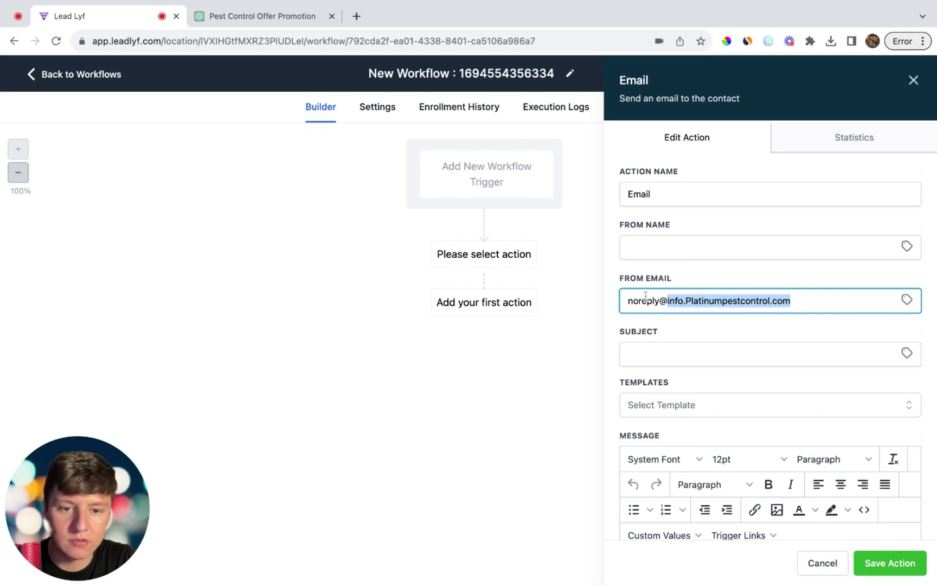
key("ctrl+Tab")
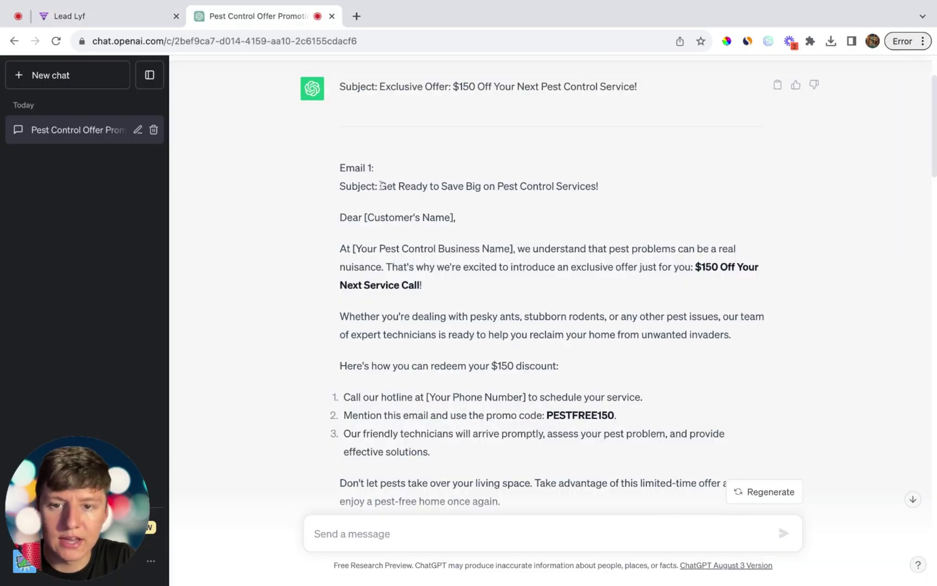
left_click_drag(380, 184, 598, 186)
key("ctrl+c")
key("ctrl+Tab")
key("ctrl+v")
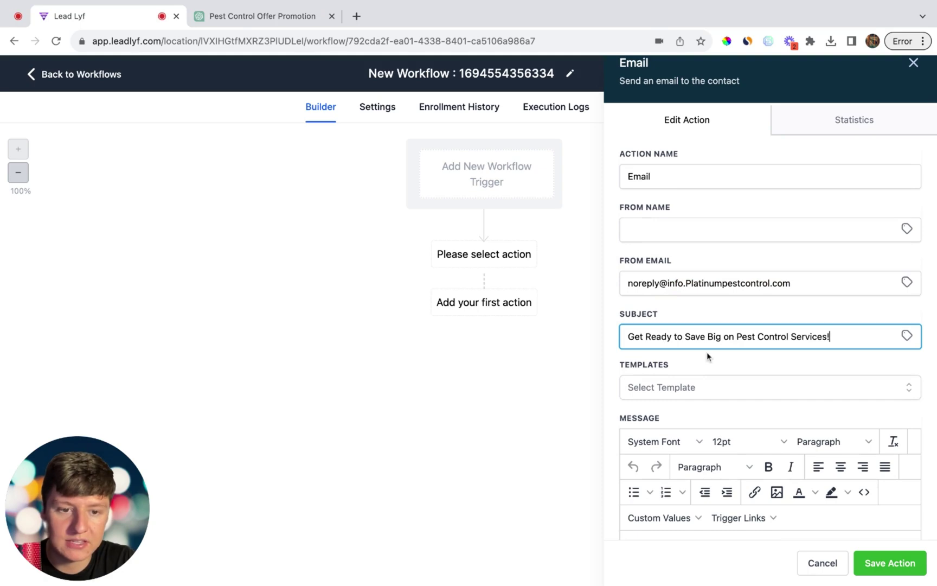
Paste ChatGPT's Email 1 body with code PESTFREE150 into the message.
key("ctrl+Tab")
left_click_drag(340, 216, 488, 521)
key("ctrl+c")
key("ctrl+Tab")
scroll(770, 353, "down", 5)
key("ctrl+v")
scroll(770, 326, "up", 10)
Replace [Customer's Name] with the contact's First Name field and save the email step.
left_click_drag(657, 269, 747, 269)
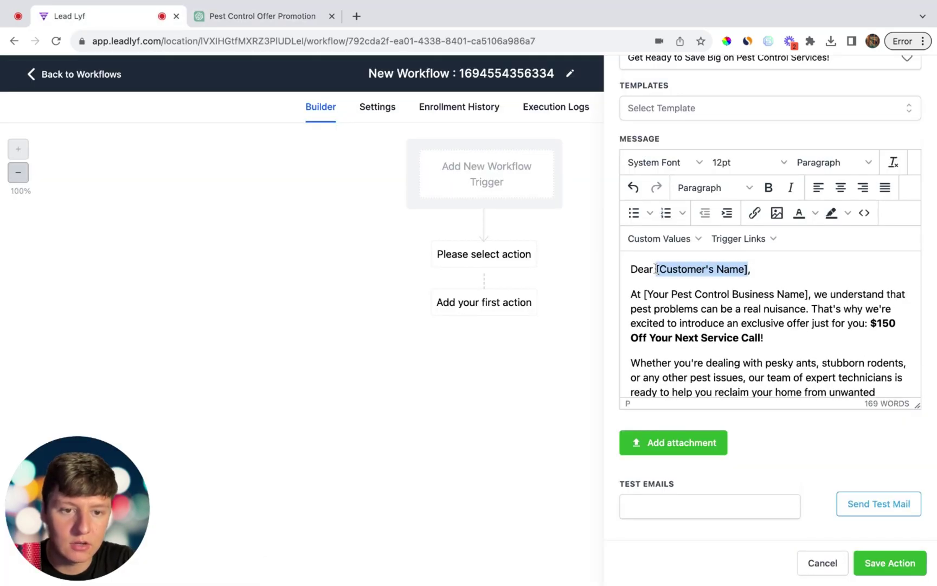
left_click(659, 239)
mouse_move(651, 262)
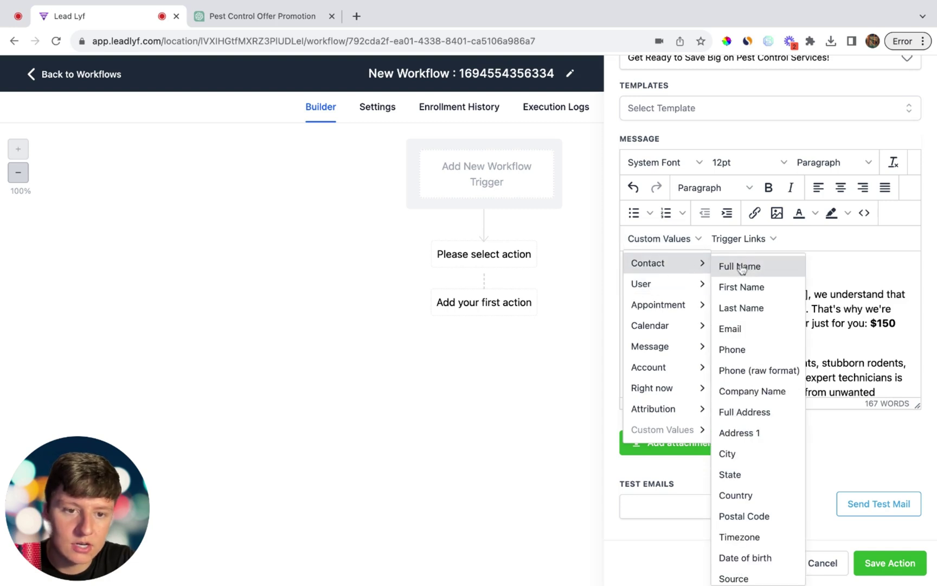
left_click(753, 287)
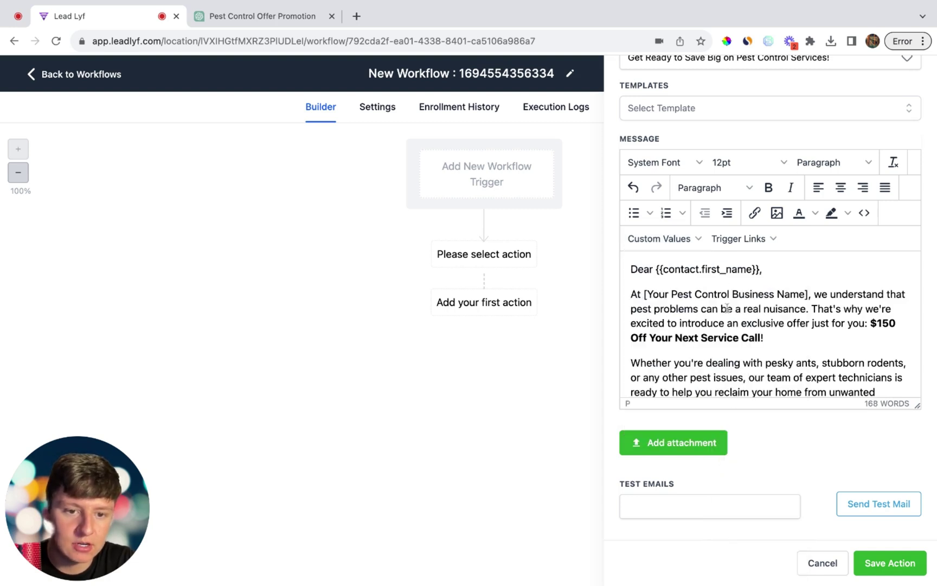
scroll(659, 295, "down", 5)
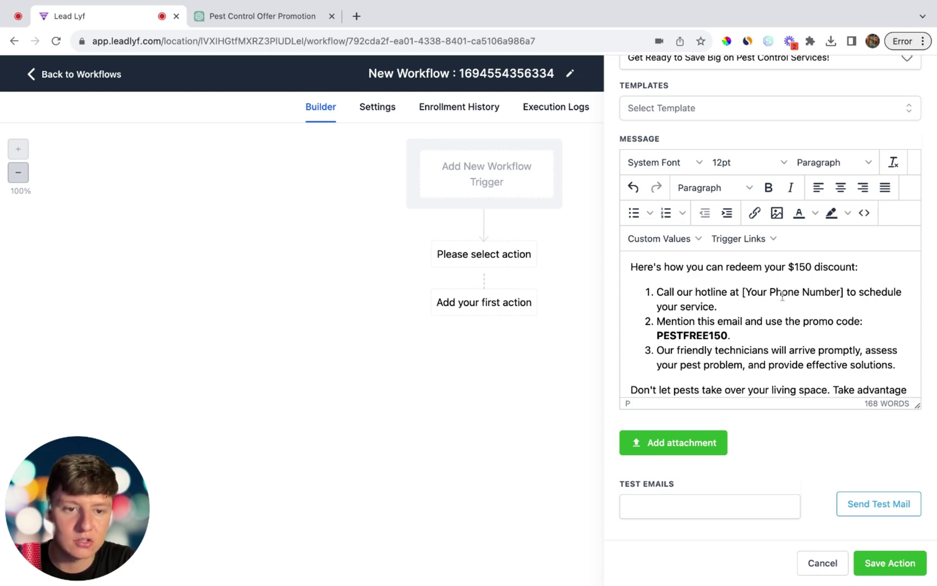
scroll(782, 297, "down", 4)
scroll(776, 324, "down", 2)
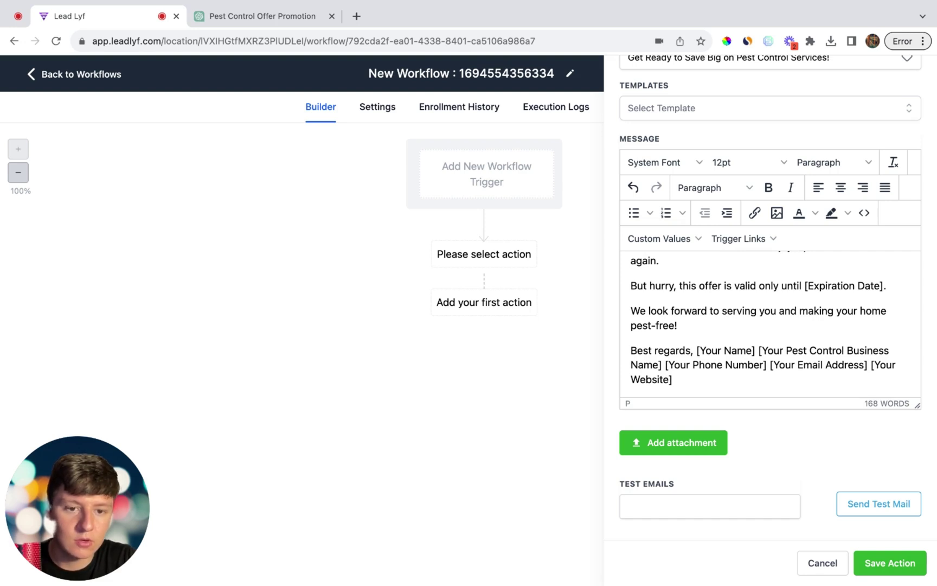
left_click(919, 568)
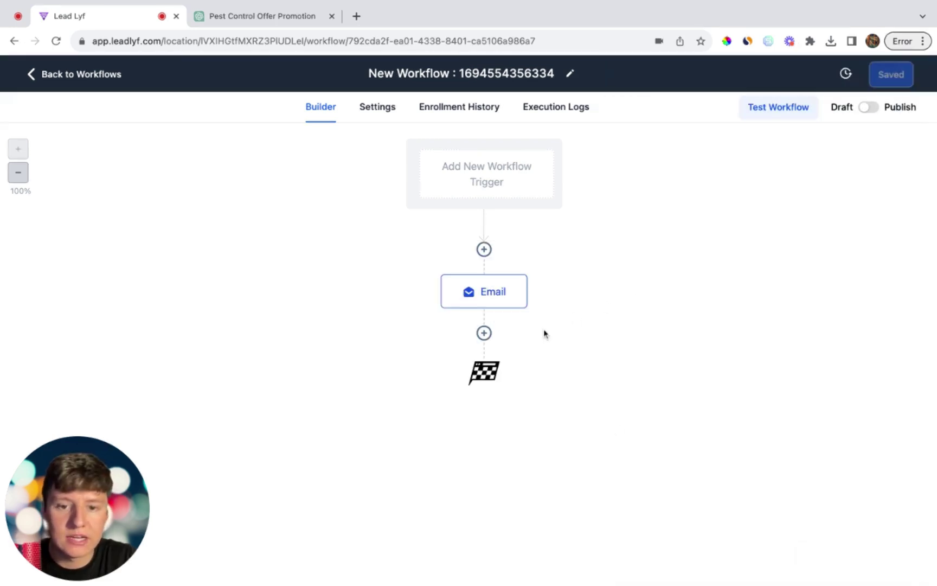
Add a Wait step after the first email with its delay in hours.
left_click(484, 333)
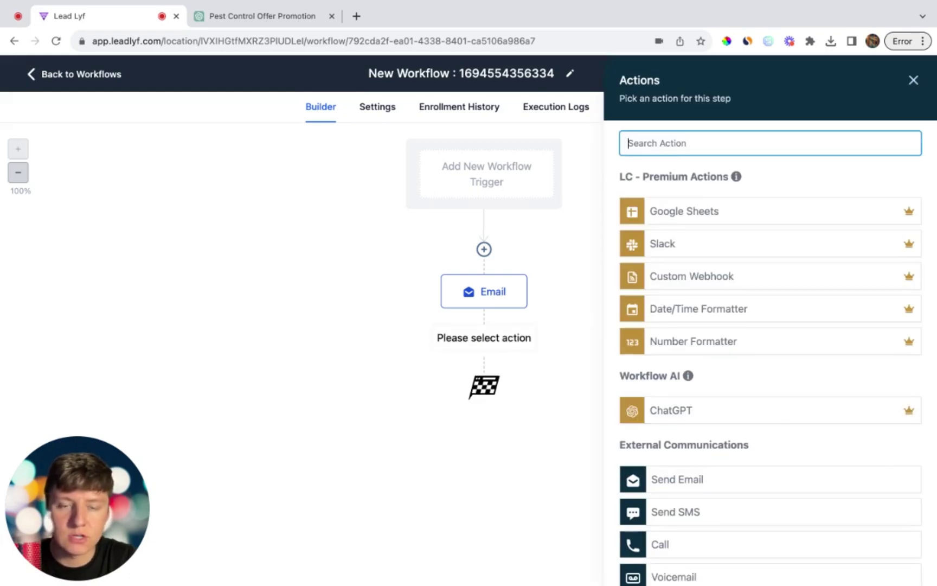
type("wait")
left_click(642, 201)
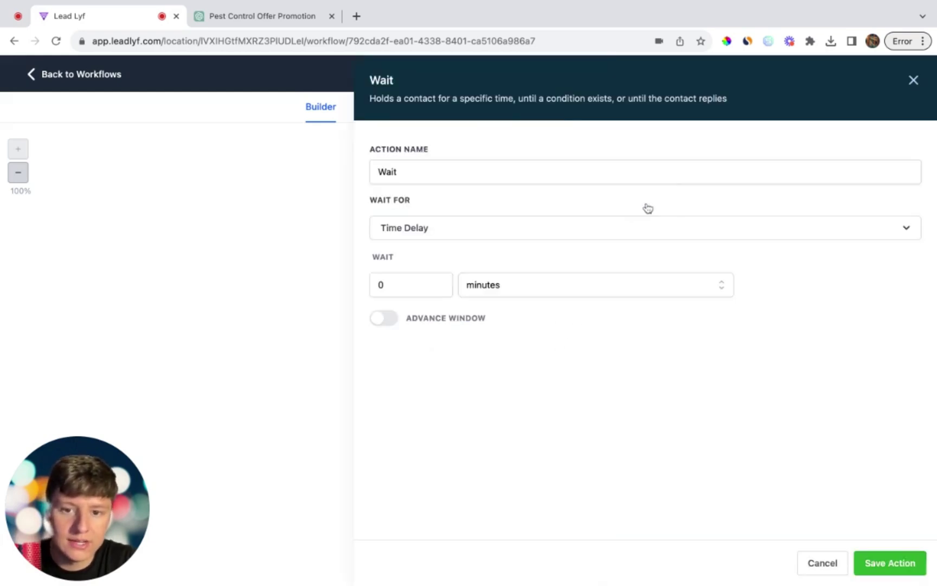
left_click(541, 290)
left_click(515, 340)
left_click(872, 563)
Add and save a second Send Email step after the wait.
left_click(483, 416)
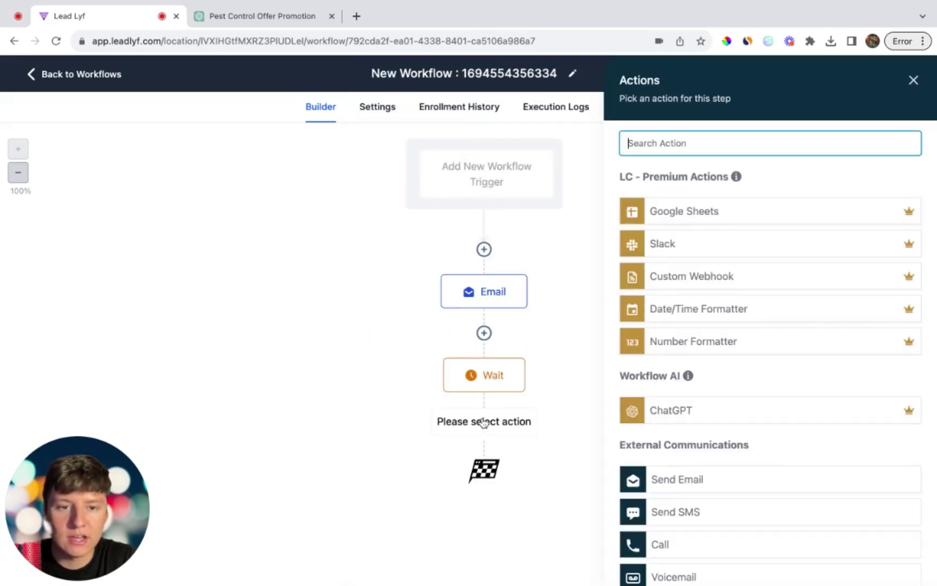
type("e")
left_click(659, 198)
scroll(778, 246, "down", 1)
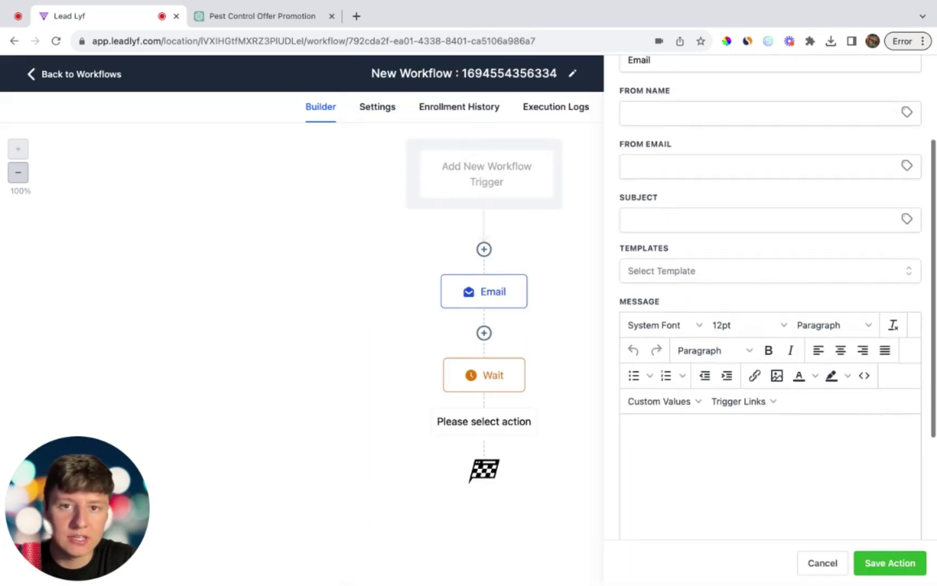
left_click(889, 563)
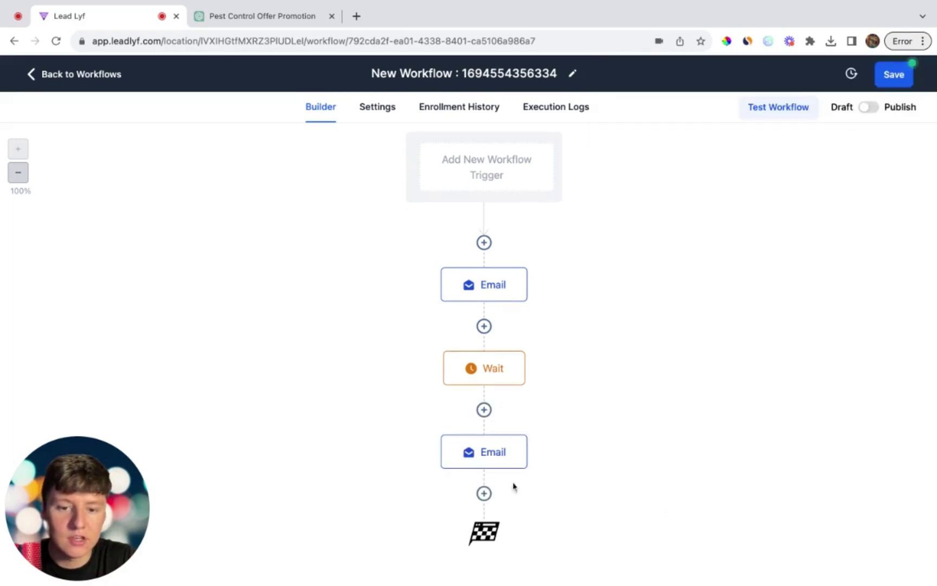
Add a second Wait step after the second email, followed by another step.
left_click(484, 492)
type("wai")
left_click(705, 203)
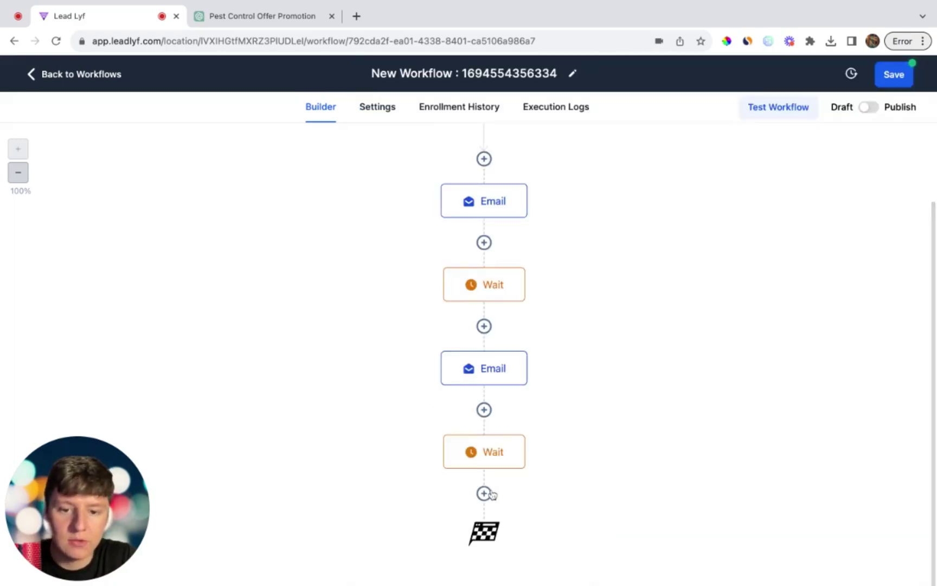
left_click(483, 491)
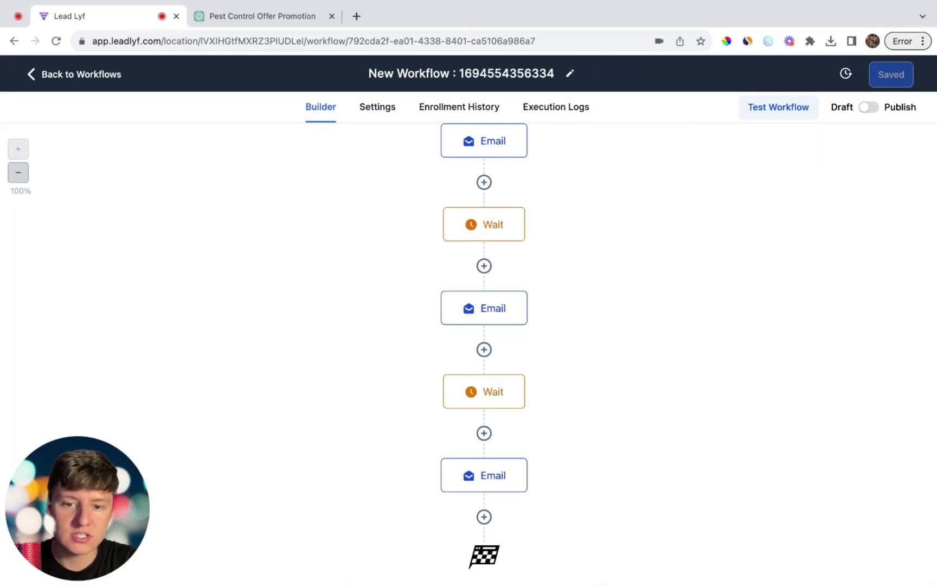
scroll(620, 521, "up", 3)
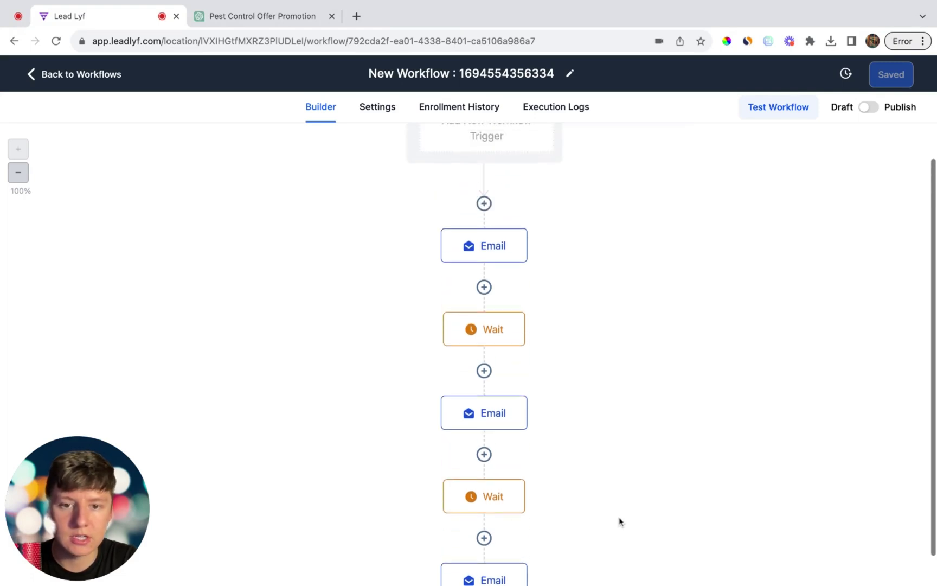
scroll(484, 352, "up", 1)
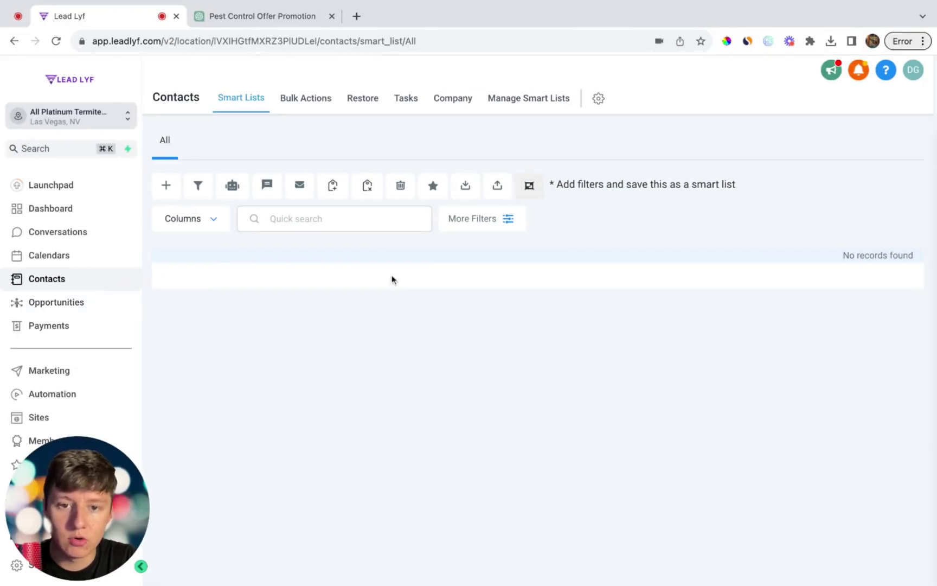
Select all five contacts and open Add to Campaign / Workflow for them.
left_click(495, 188)
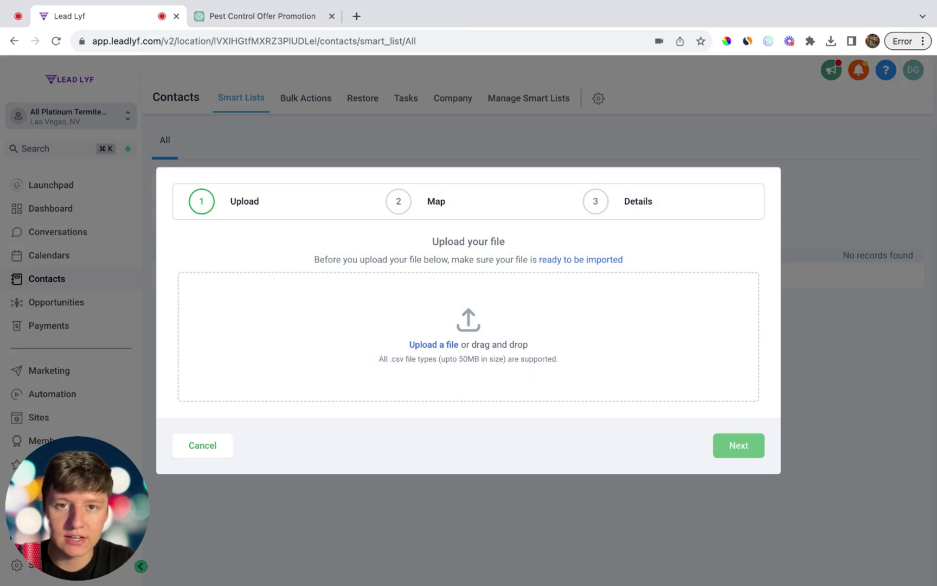
left_click(356, 565)
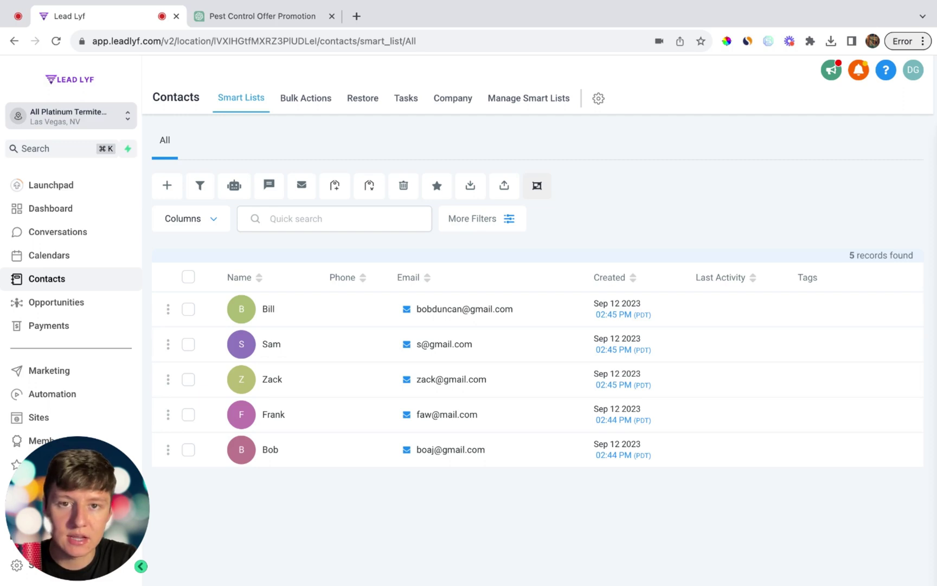
left_click(188, 276)
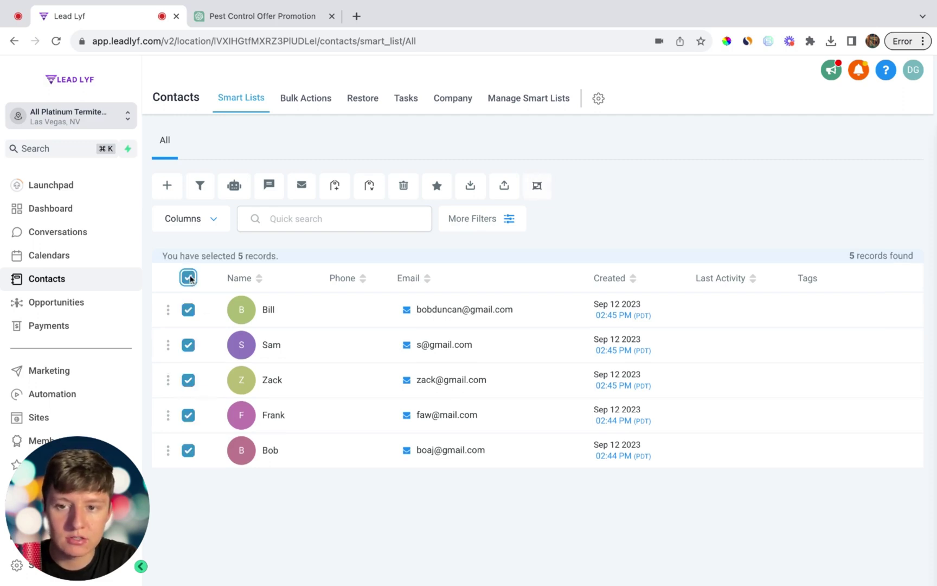
left_click(235, 187)
left_click(598, 309)
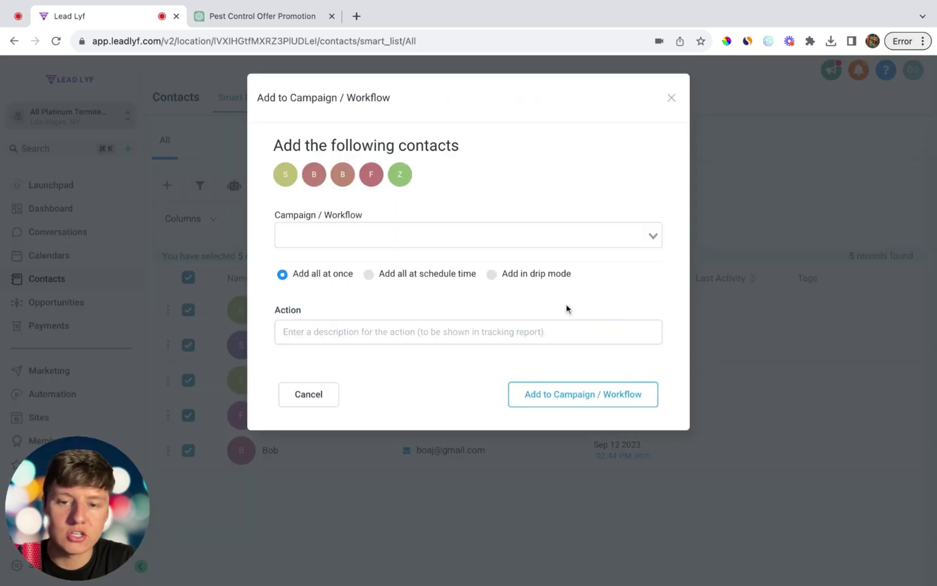
Enroll all five contacts at once in Workflow - Email Campaign.
left_click(450, 239)
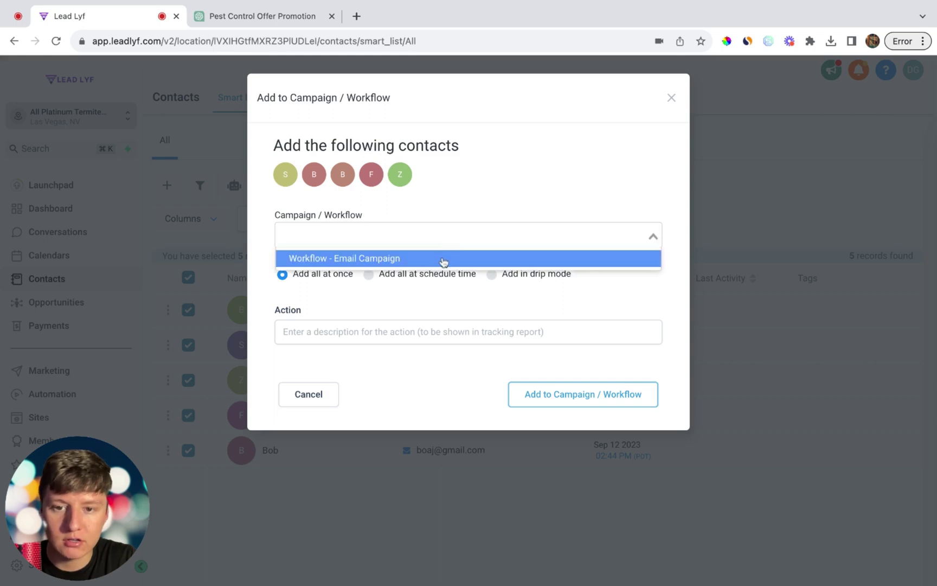
left_click(444, 261)
left_click(354, 332)
left_click(592, 393)
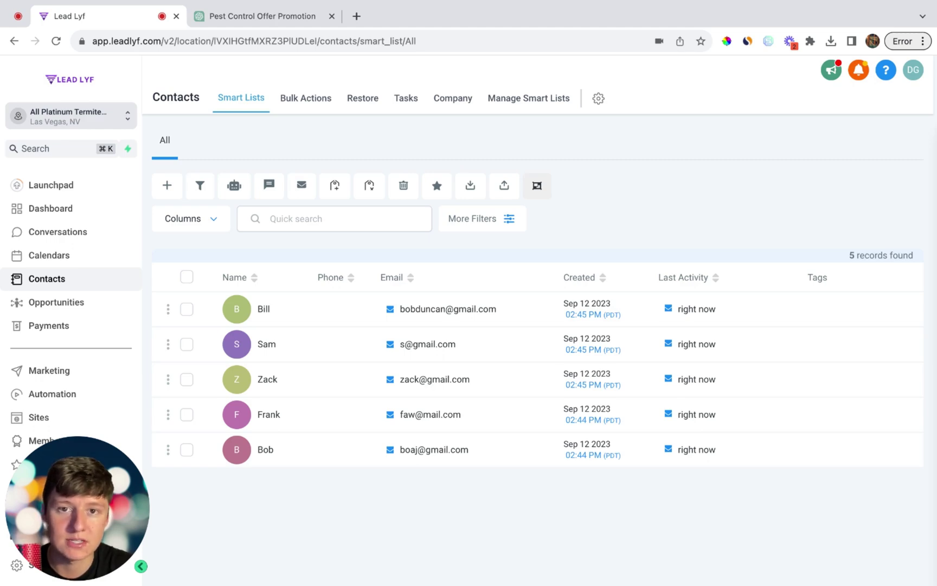
left_click(51, 185)
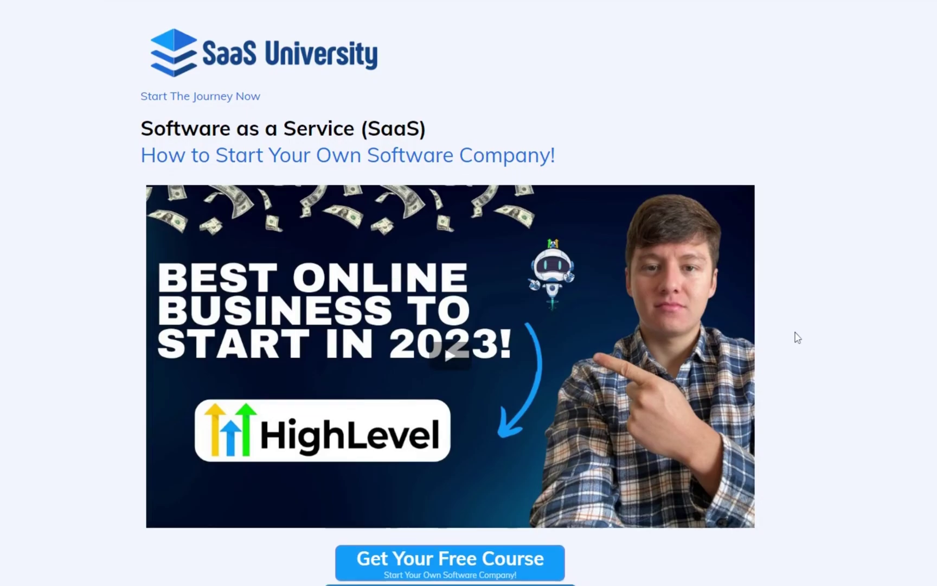
Scroll the Launchpad page and follow the link to SaaS University's free course signup.
scroll(797, 337, "down", 3)
left_click(538, 437)
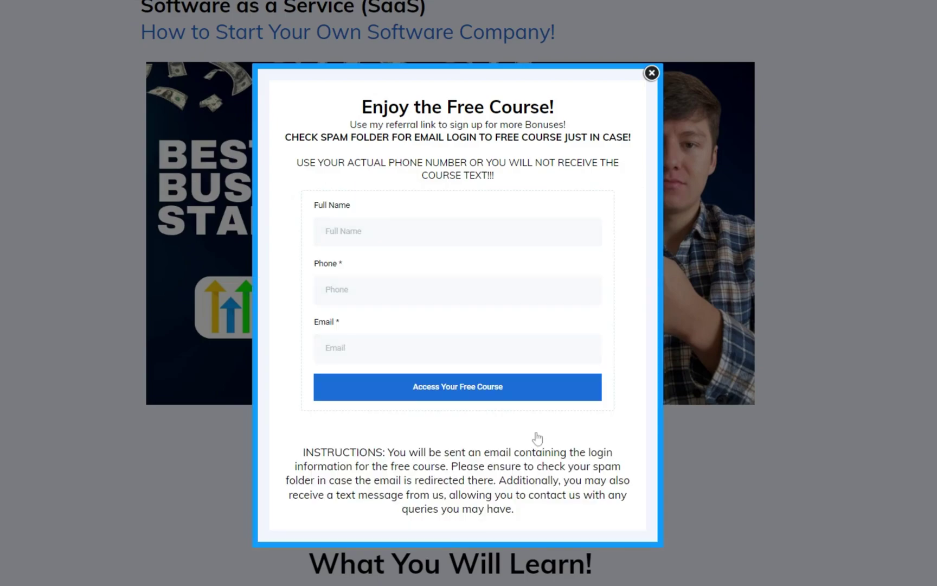